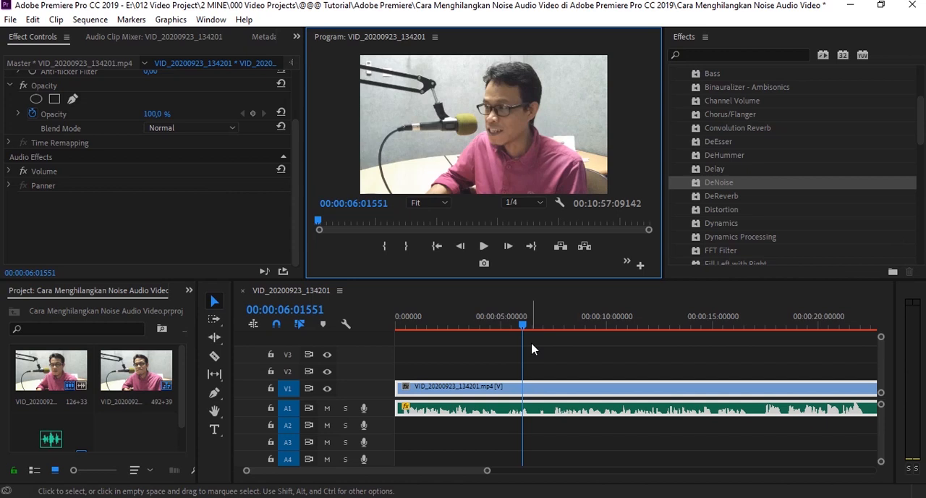
Step: Play the opening seconds of the clip to hear its background noise, and return the playhead to the start
{"action": "left_click", "coordinate": [483, 246]}
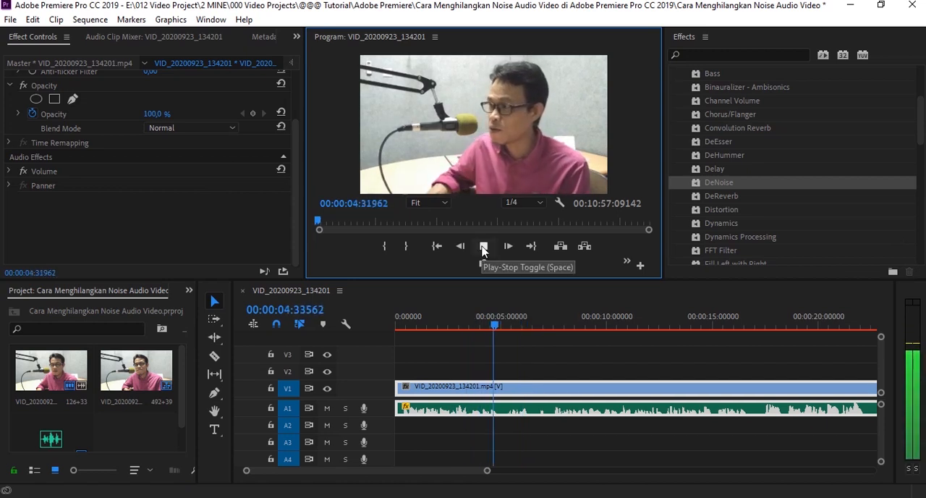
{"action": "left_click", "coordinate": [483, 245]}
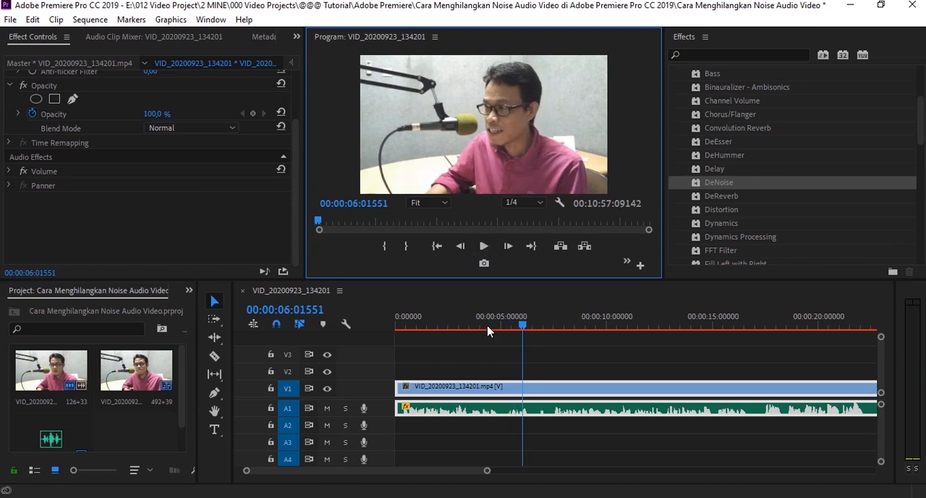
{"action": "left_click_drag", "start_coordinate": [523, 325], "coordinate": [392, 339]}
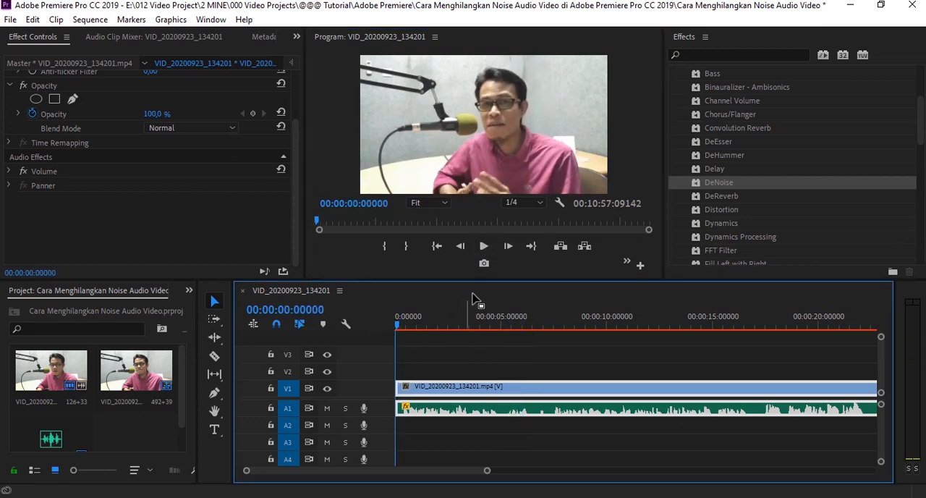
{"action": "left_click", "coordinate": [483, 245]}
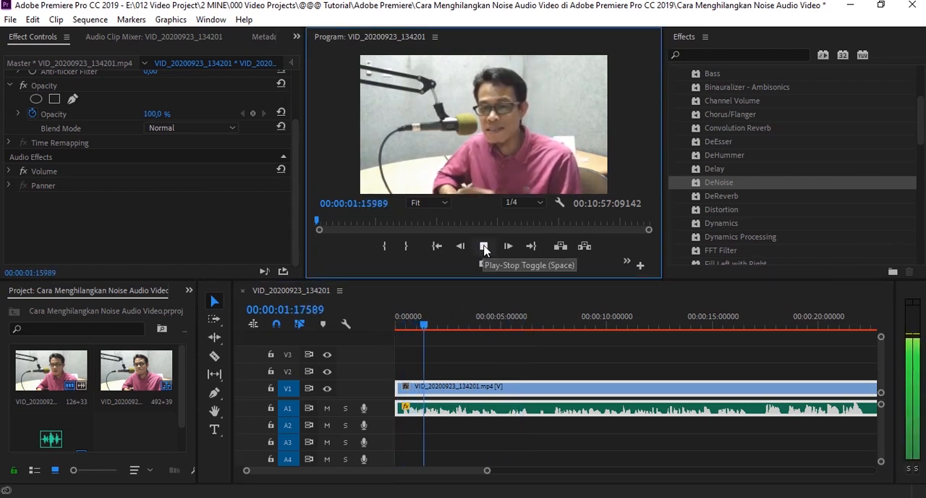
{"action": "left_click", "coordinate": [483, 246]}
{"action": "left_click", "coordinate": [498, 319]}
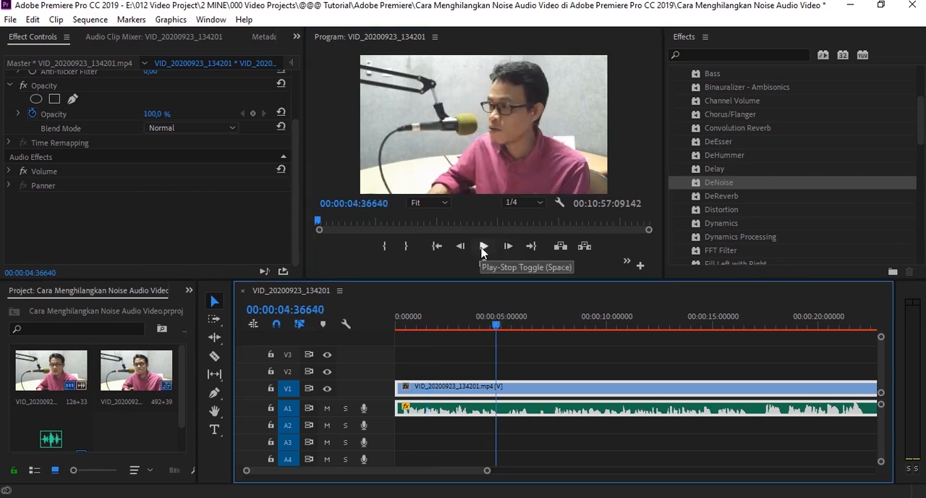
{"action": "left_click", "coordinate": [483, 245]}
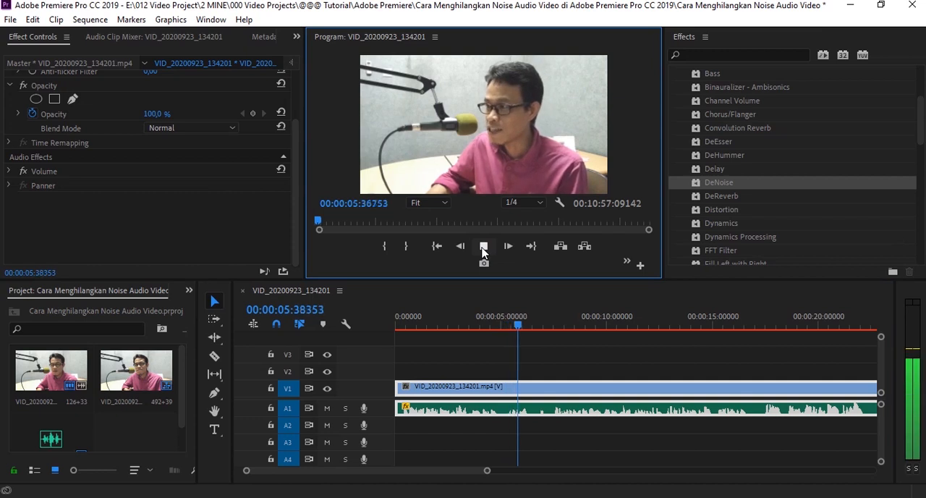
{"action": "left_click", "coordinate": [483, 246]}
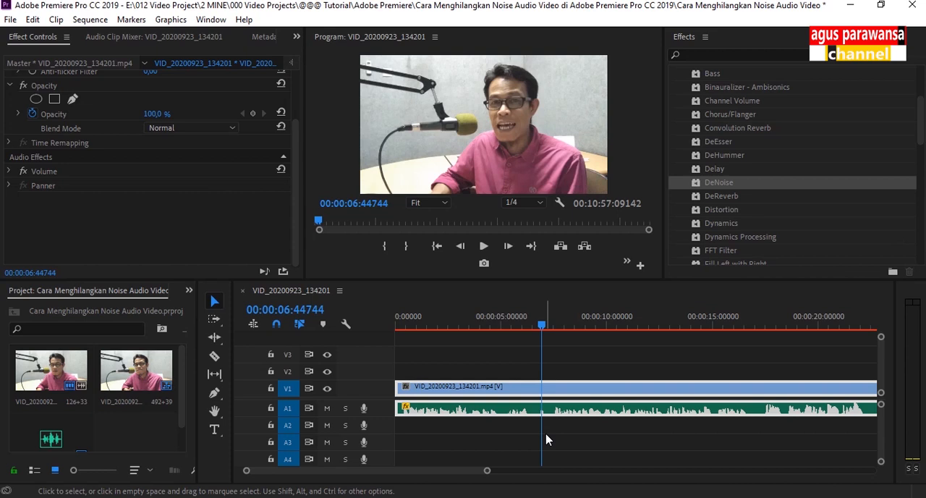
{"action": "left_click", "coordinate": [419, 373]}
{"action": "key", "text": "Home"}
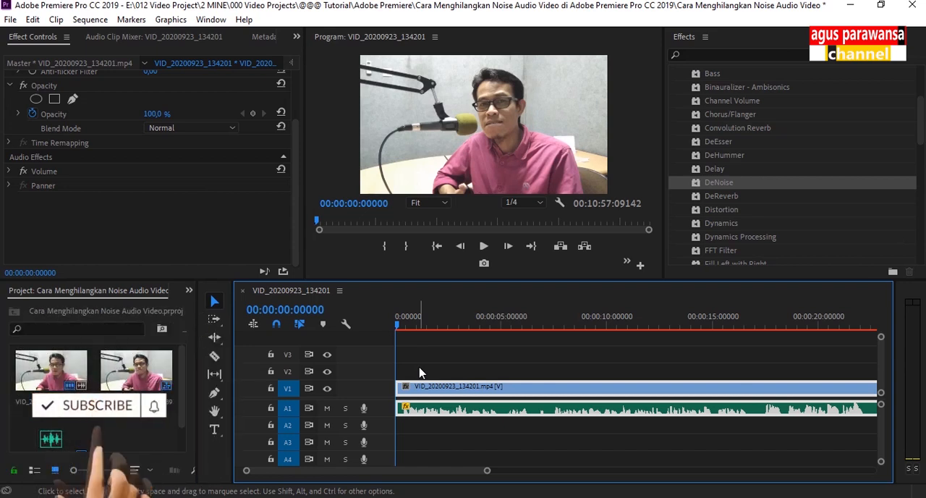
Step: Apply the DeNoise audio effect to the clip's audio on track A1
{"action": "left_click_drag", "start_coordinate": [921, 133], "coordinate": [923, 68]}
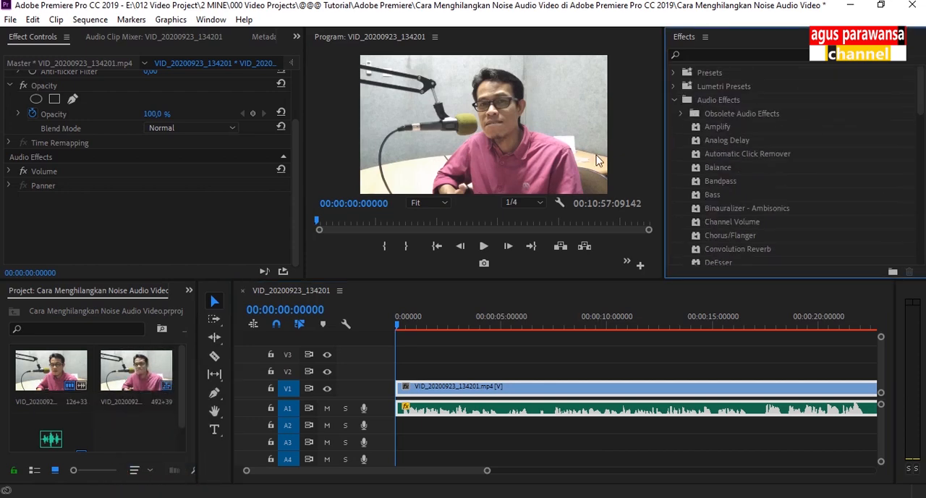
{"action": "left_click", "coordinate": [682, 113]}
{"action": "left_click", "coordinate": [674, 100]}
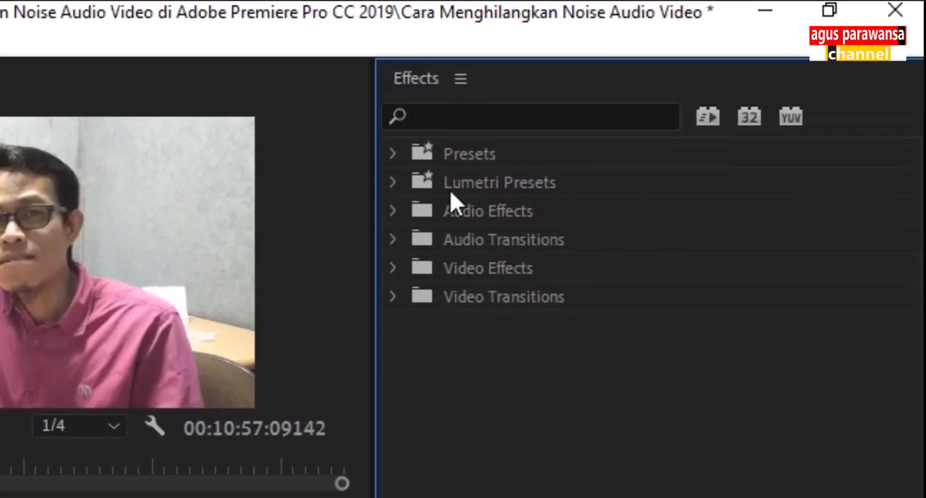
{"action": "left_click", "coordinate": [390, 216]}
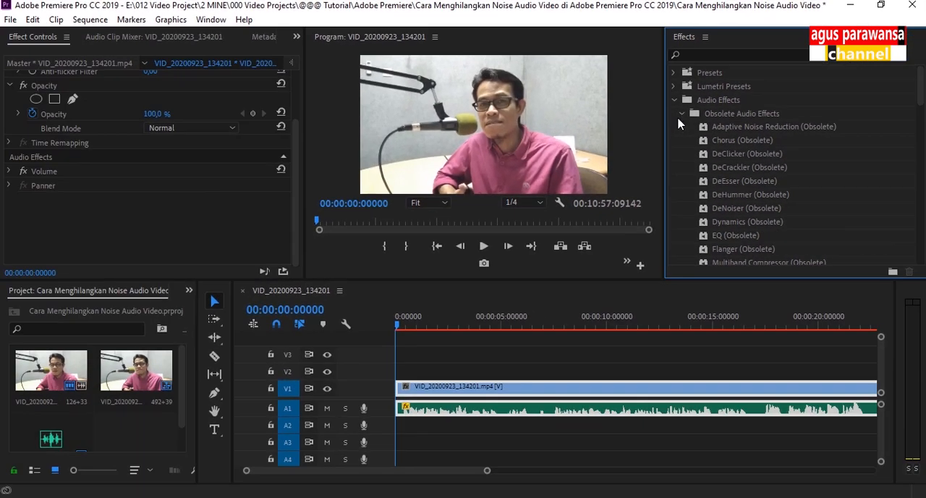
{"action": "left_click", "coordinate": [411, 239]}
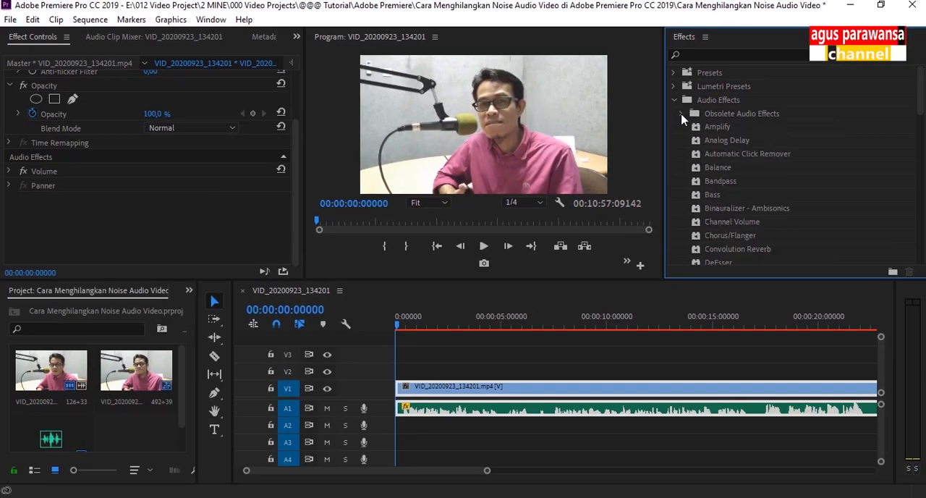
{"action": "scroll", "coordinate": [735, 228], "scroll_direction": "down", "scroll_amount": 4}
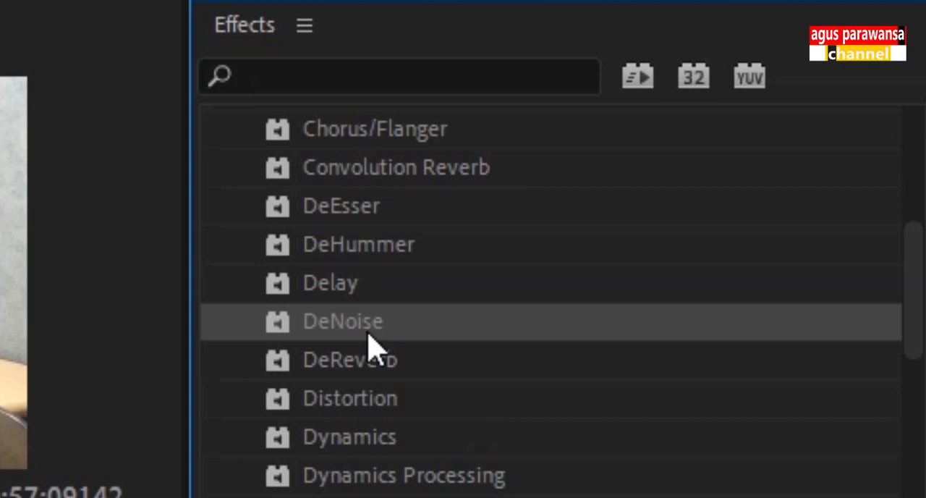
{"action": "left_click_drag", "start_coordinate": [369, 343], "coordinate": [428, 409]}
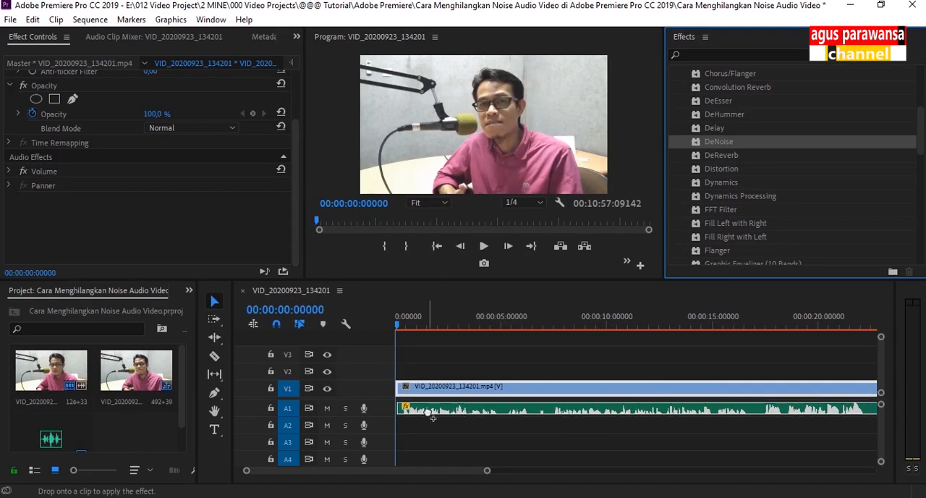
{"action": "left_click_drag", "start_coordinate": [427, 412], "coordinate": [428, 414]}
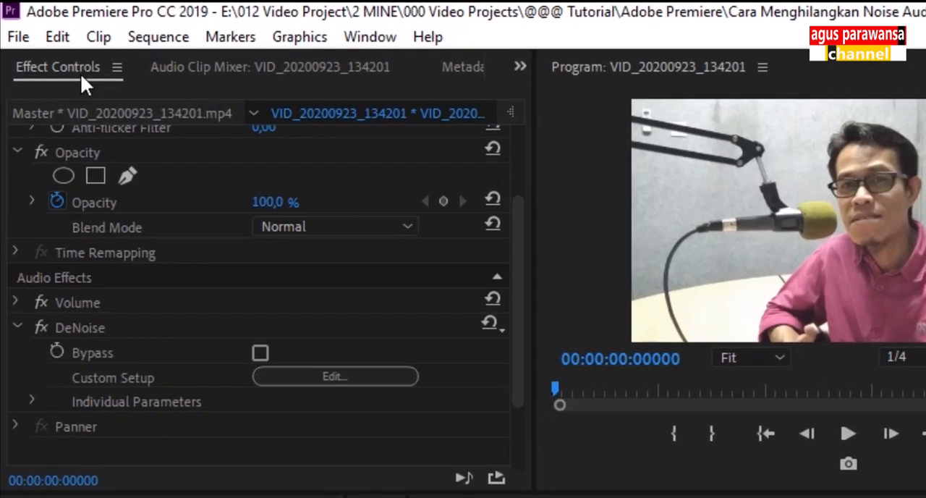
Step: Open the custom setup editor of the clip's DeNoise effect and place it clear of the effect settings
{"action": "scroll", "coordinate": [434, 347], "scroll_direction": "up", "scroll_amount": 3}
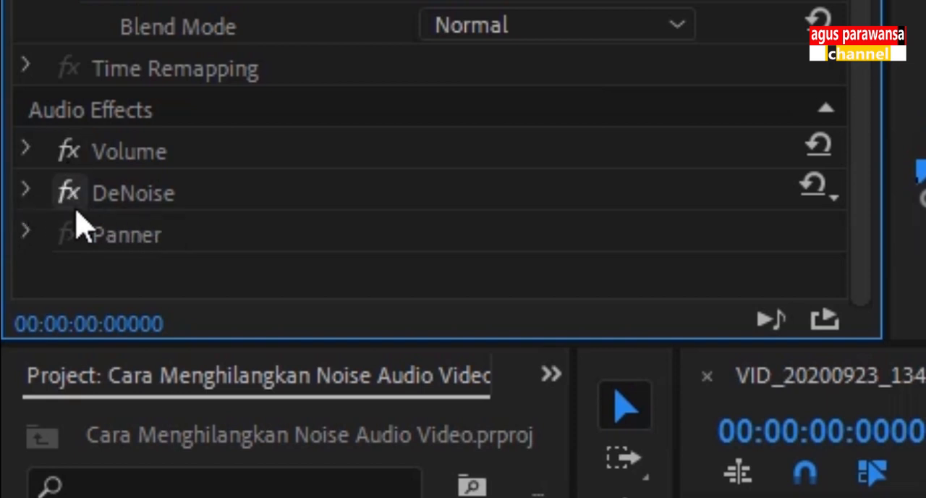
{"action": "left_click", "coordinate": [26, 191]}
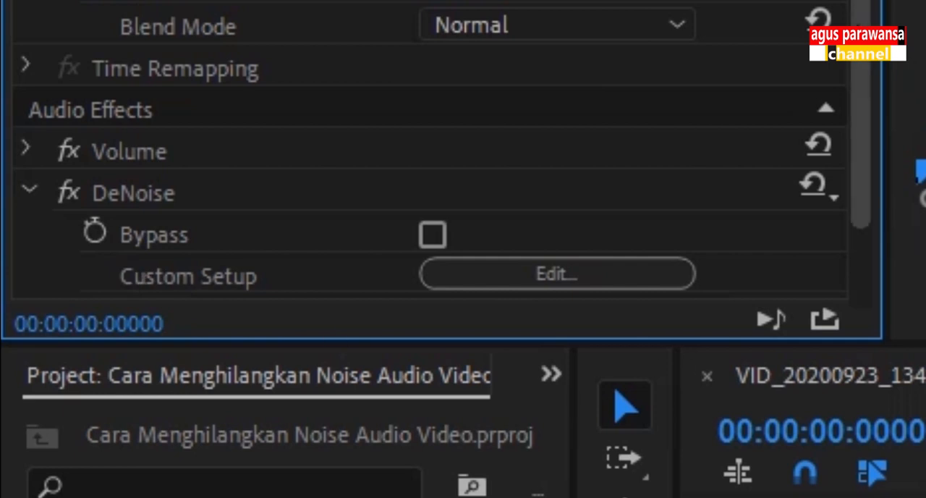
{"action": "scroll", "coordinate": [867, 188], "scroll_direction": "down", "scroll_amount": 2}
{"action": "left_click", "coordinate": [615, 160]}
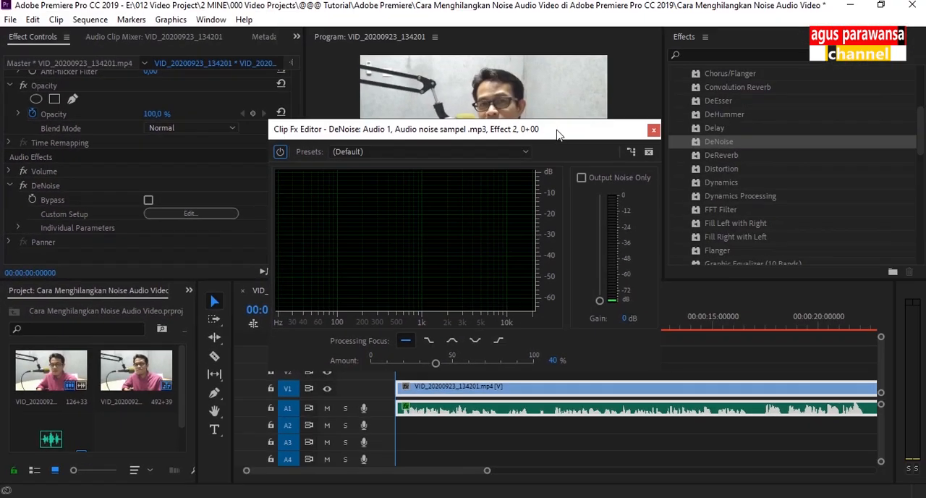
{"action": "left_click_drag", "start_coordinate": [557, 134], "coordinate": [567, 61]}
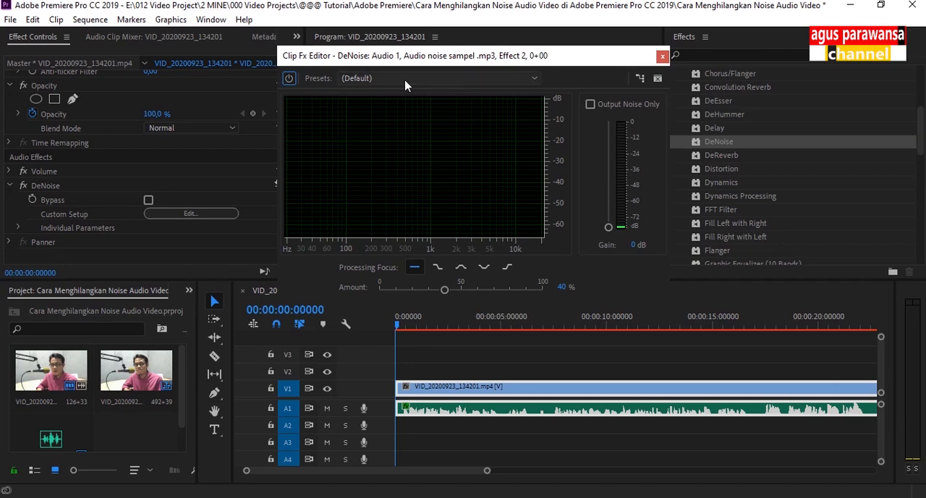
Step: Try the Heavy Noise Reduction and Light Noise Reduction presets in DeNoise and return to the (Default) preset
{"action": "left_click", "coordinate": [533, 80]}
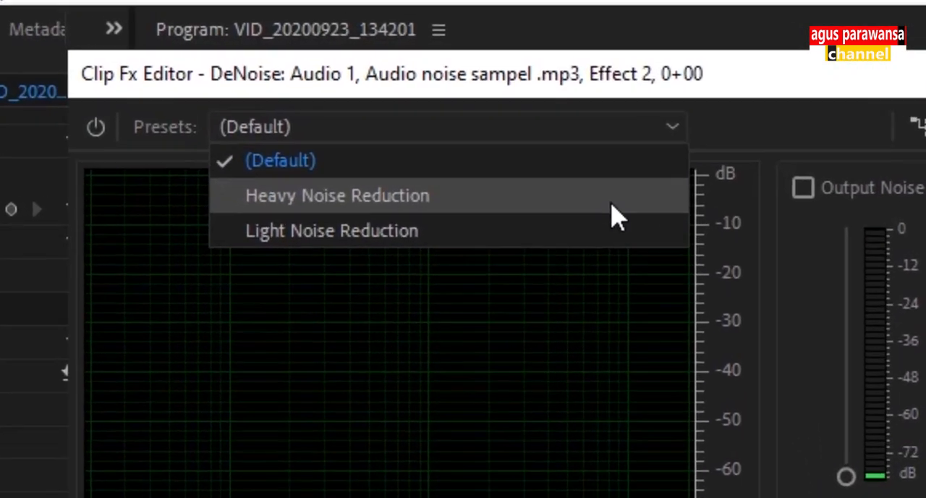
{"action": "left_click", "coordinate": [509, 107]}
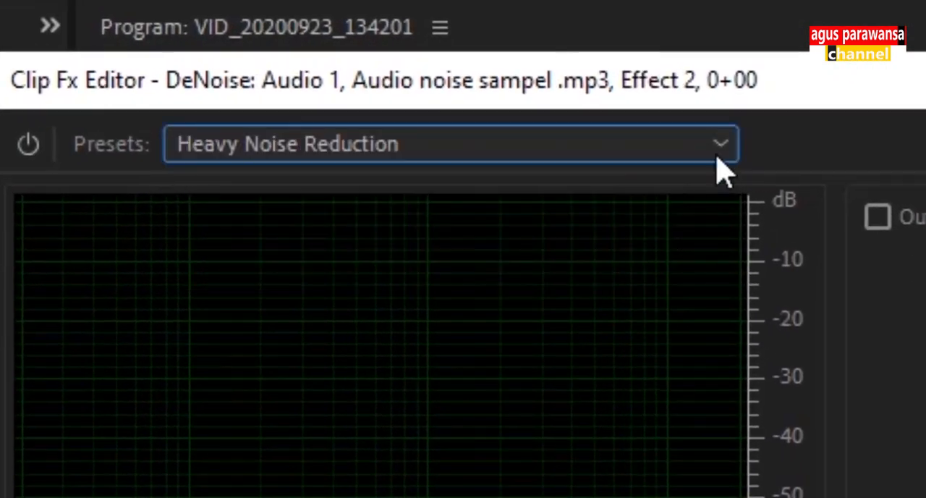
{"action": "left_click", "coordinate": [718, 153]}
{"action": "left_click", "coordinate": [661, 268]}
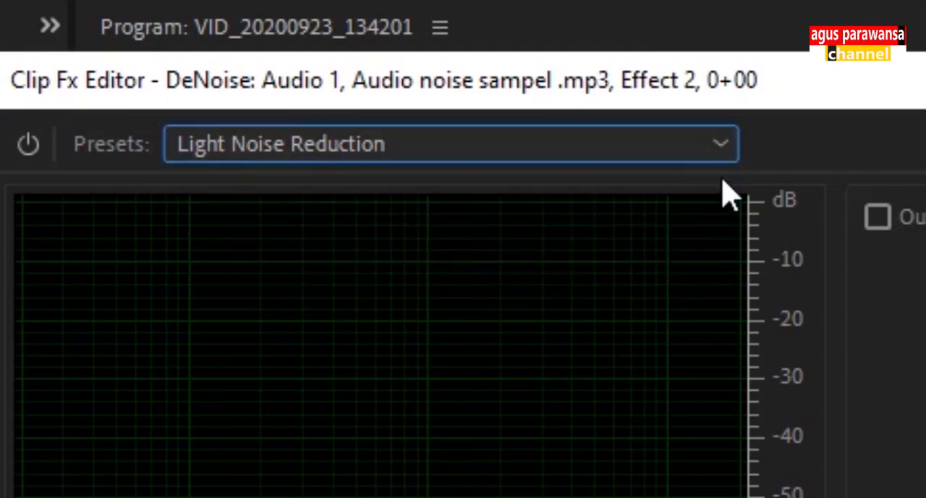
{"action": "left_click", "coordinate": [721, 148]}
{"action": "left_click", "coordinate": [684, 186]}
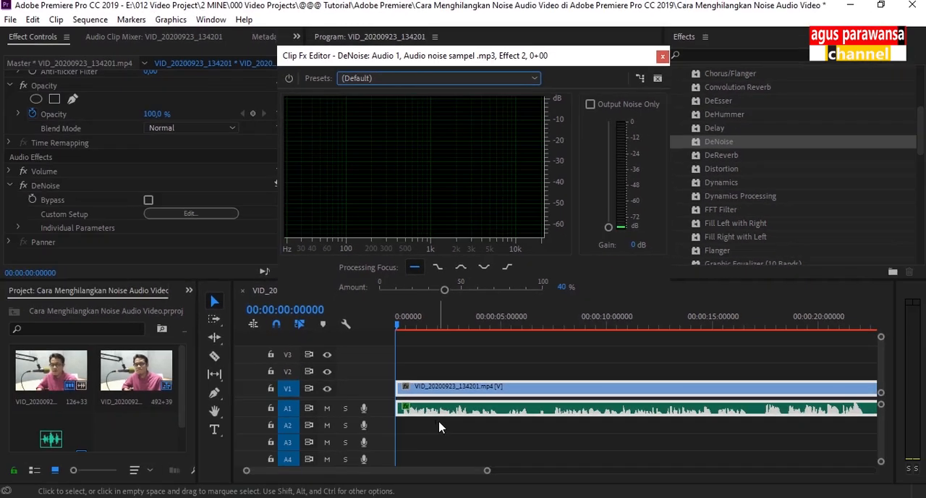
{"action": "left_click", "coordinate": [584, 97]}
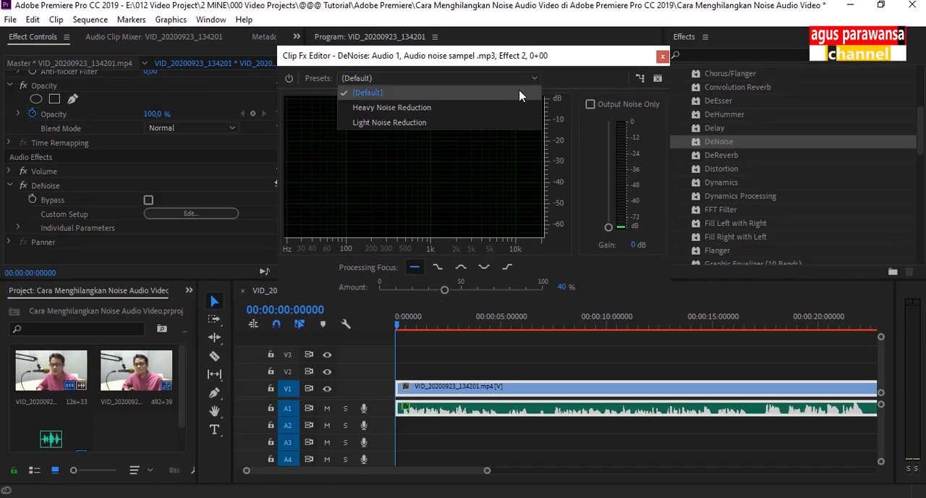
{"action": "left_click", "coordinate": [511, 108]}
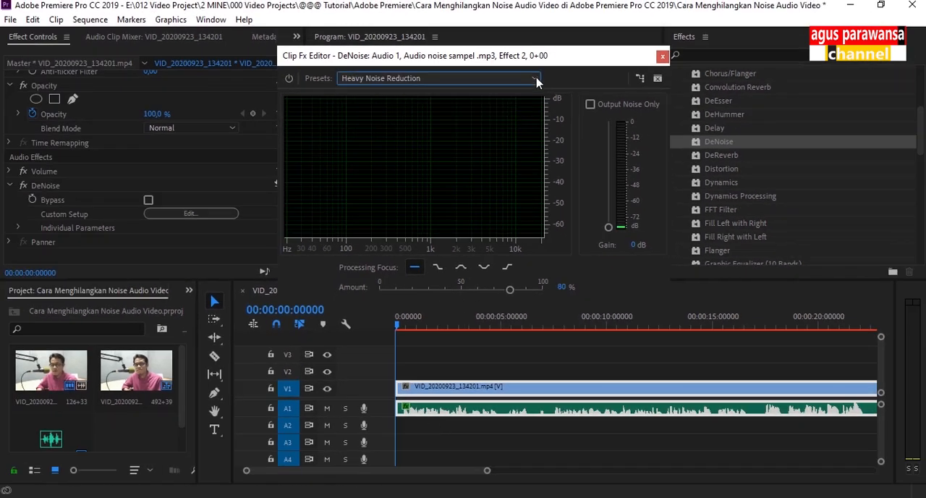
{"action": "left_click", "coordinate": [539, 80]}
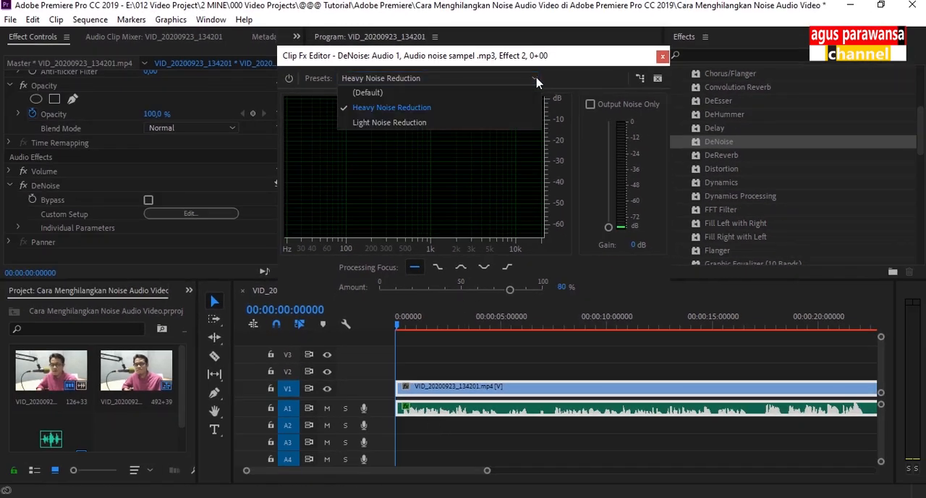
{"action": "left_click", "coordinate": [510, 125]}
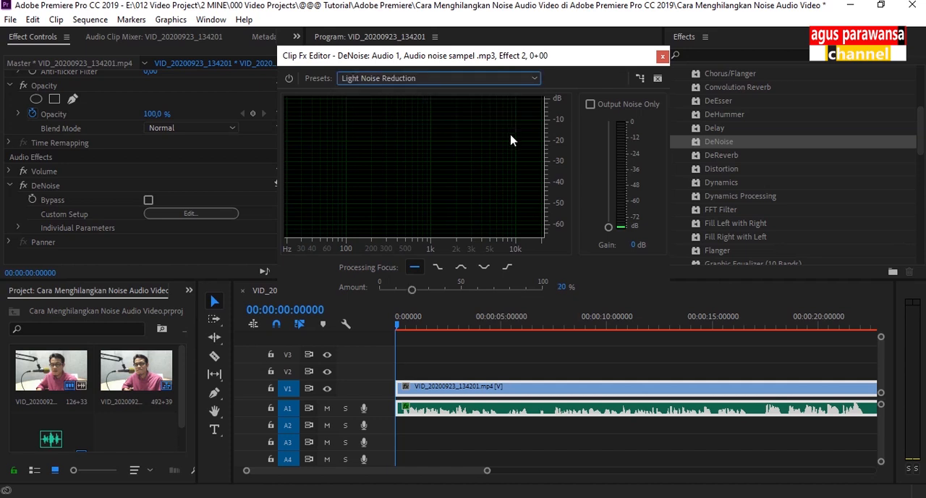
{"action": "left_click", "coordinate": [536, 80]}
{"action": "left_click", "coordinate": [528, 93]}
Step: Audition the clip with the DeNoise amount at 20% and at 50%
{"action": "left_click_drag", "start_coordinate": [444, 289], "coordinate": [461, 298]}
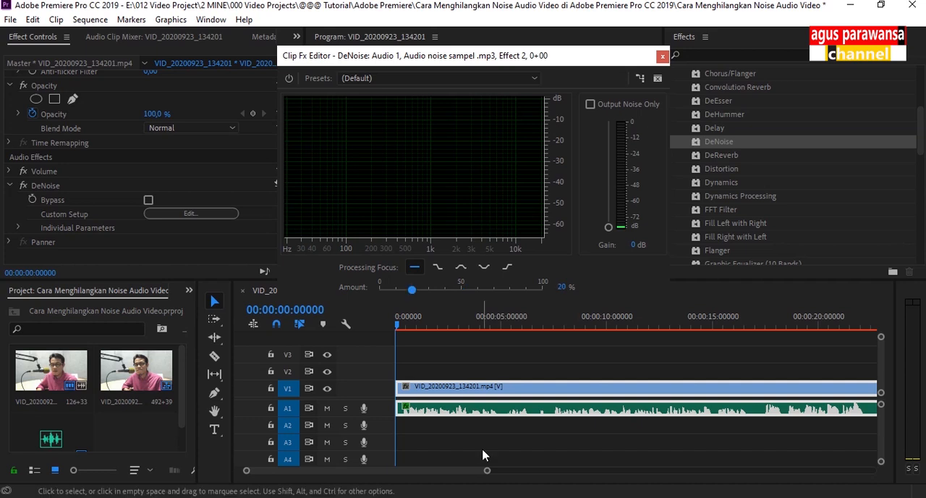
{"action": "key", "text": "space"}
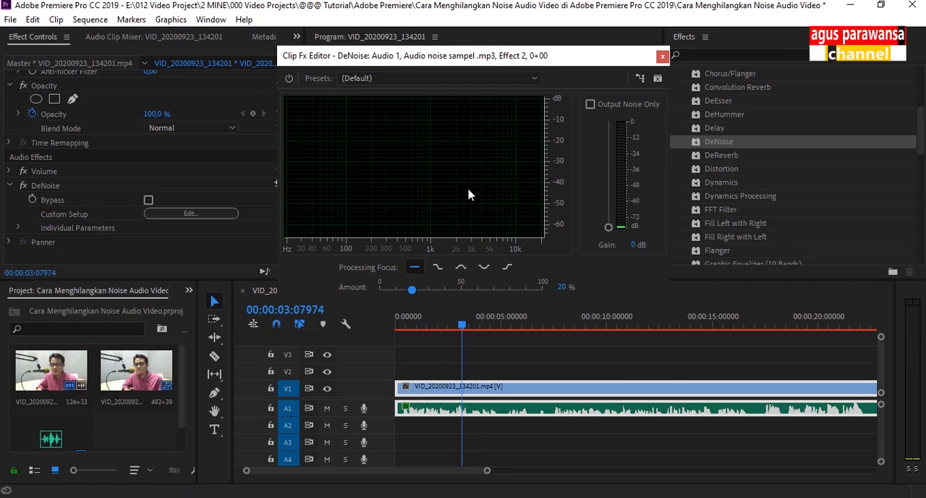
{"action": "left_click_drag", "start_coordinate": [412, 290], "coordinate": [464, 303]}
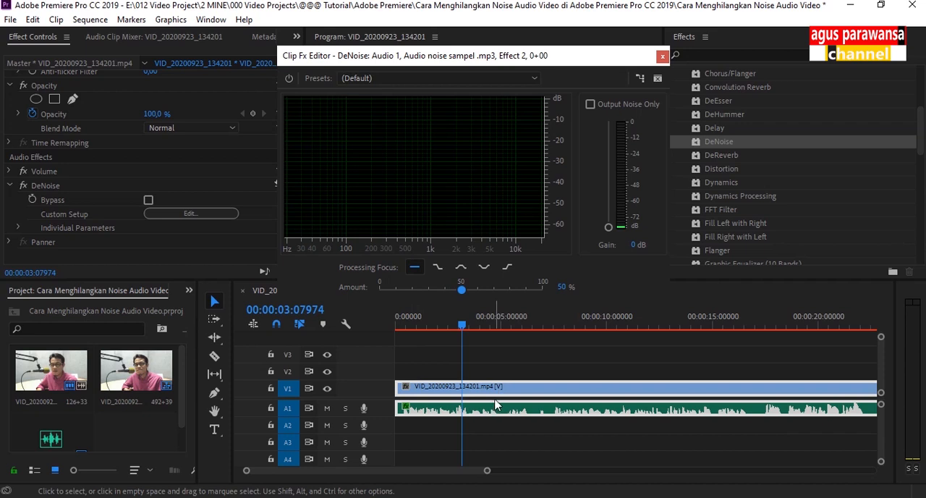
{"action": "key", "text": "space"}
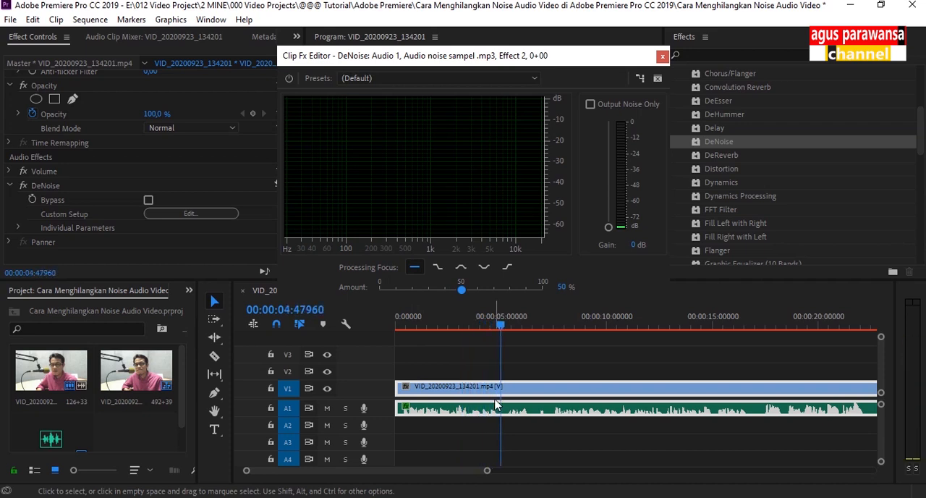
Step: Set the DeNoise amount to 80% and play the clip to hear the result
{"action": "left_click_drag", "start_coordinate": [463, 293], "coordinate": [515, 304]}
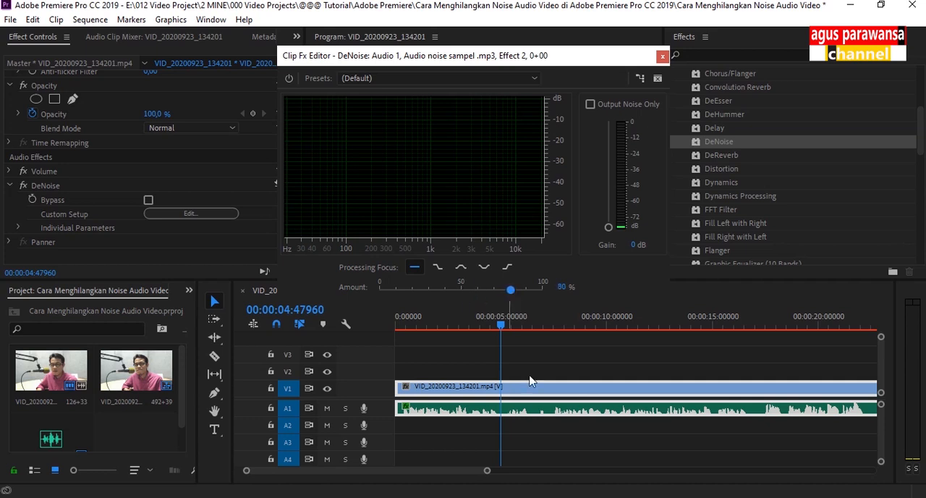
{"action": "key", "text": "space"}
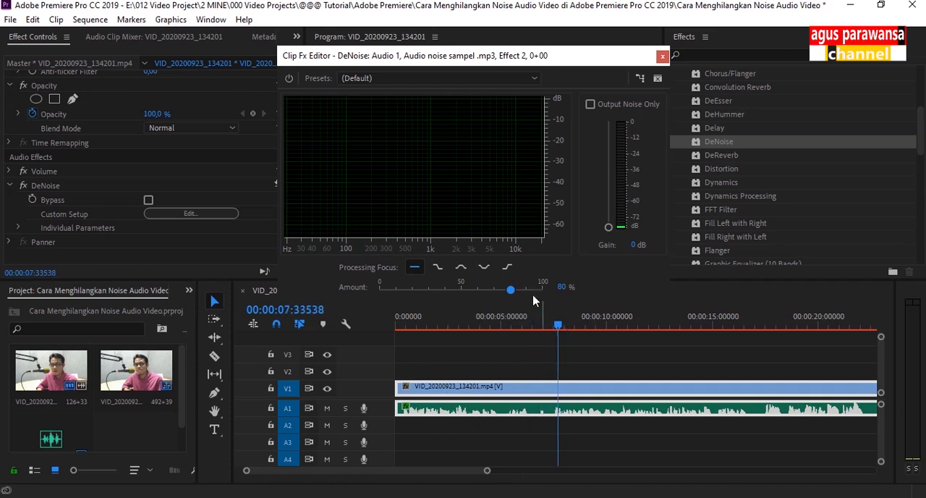
Step: Compare the clip's sound from about 4 seconds with the DeNoise effect bypassed and with it re-enabled at 80%
{"action": "left_click_drag", "start_coordinate": [558, 326], "coordinate": [490, 340]}
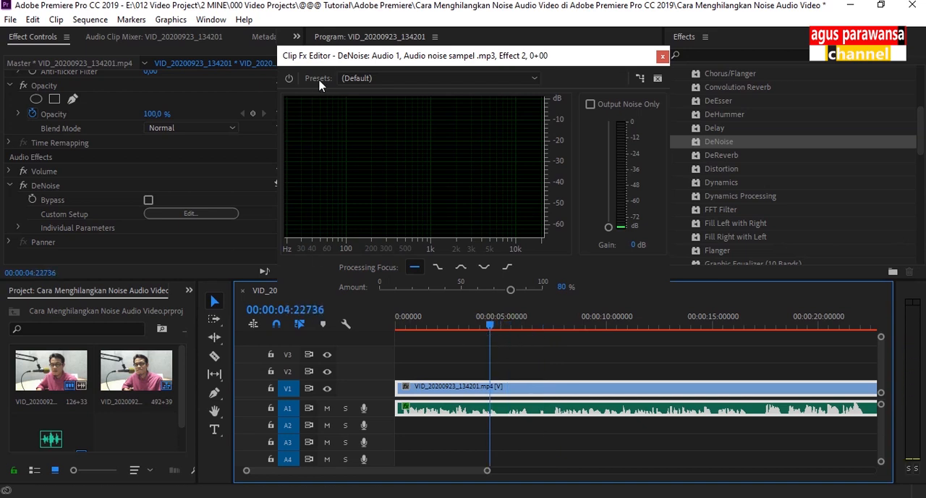
{"action": "left_click", "coordinate": [289, 79]}
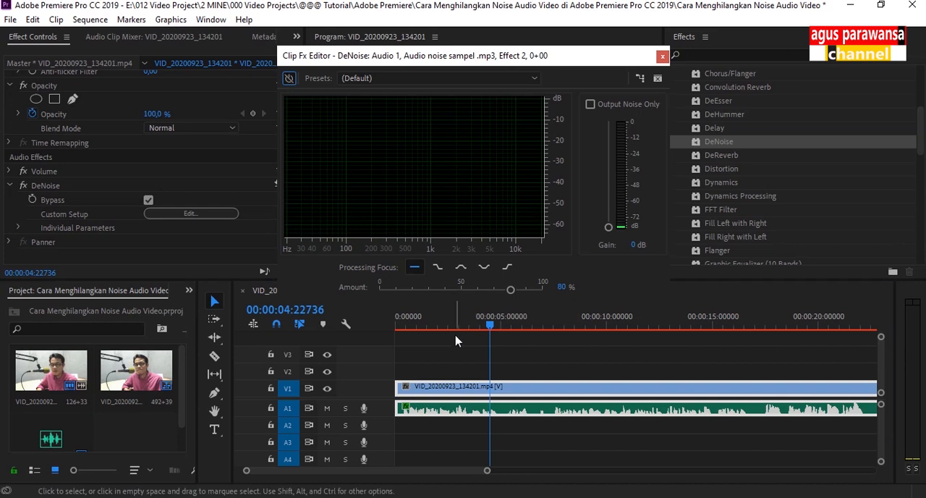
{"action": "key", "text": "space"}
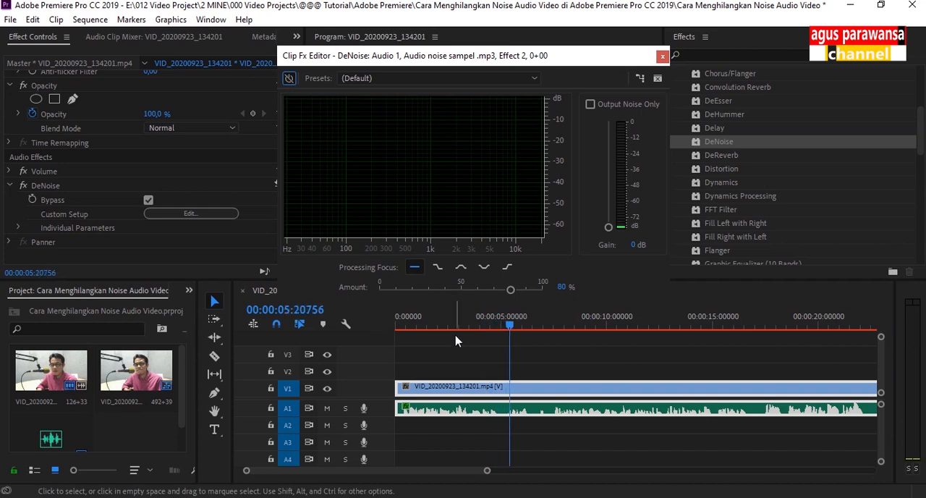
{"action": "left_click", "coordinate": [485, 325]}
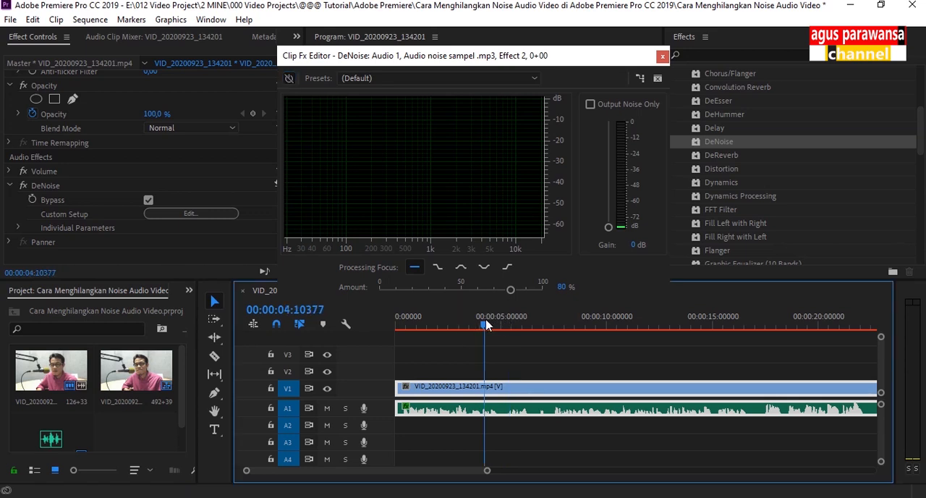
{"action": "key", "text": "space"}
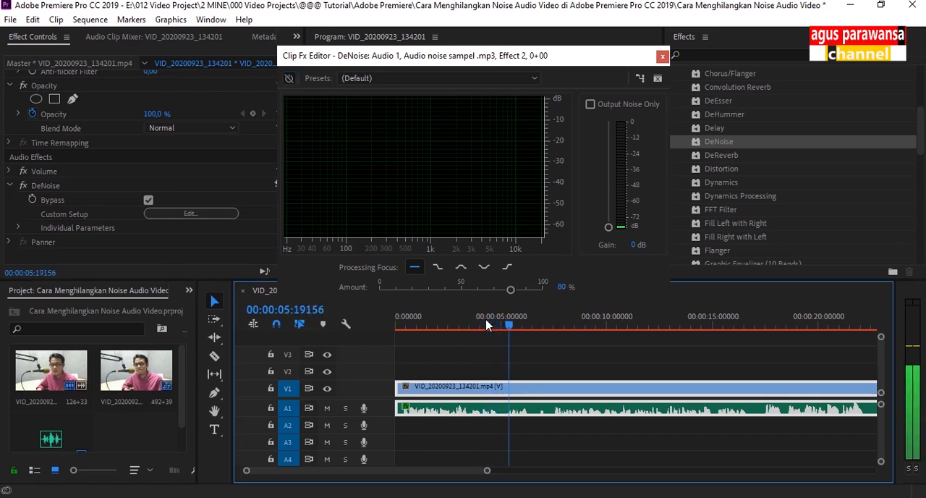
{"action": "left_click", "coordinate": [289, 79]}
{"action": "left_click", "coordinate": [483, 328]}
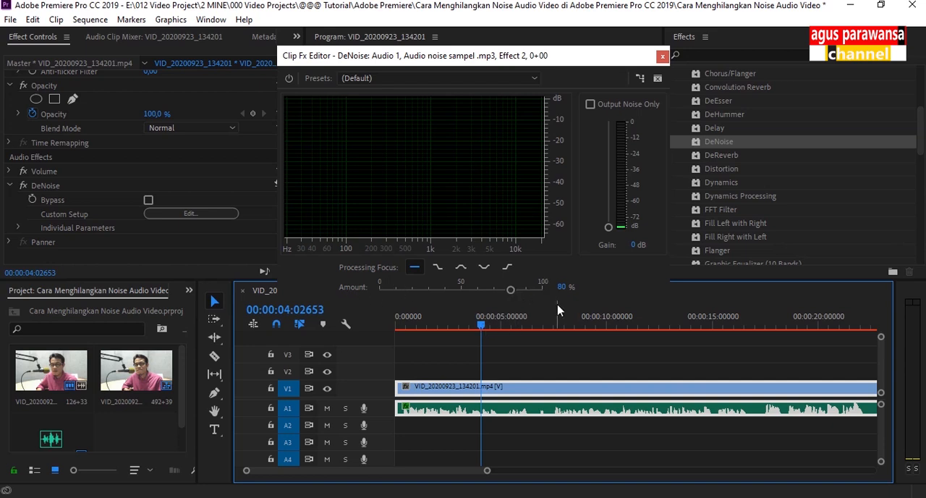
{"action": "key", "text": "space"}
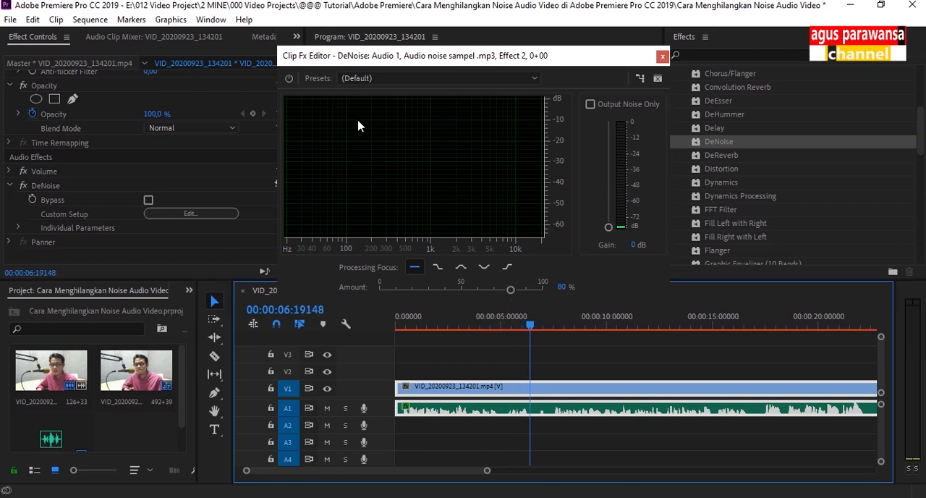
Step: Switch DeNoise to the Light Noise Reduction preset at 20%, close its editor, and place the playhead at about 7 seconds
{"action": "left_click_drag", "start_coordinate": [511, 289], "coordinate": [405, 312]}
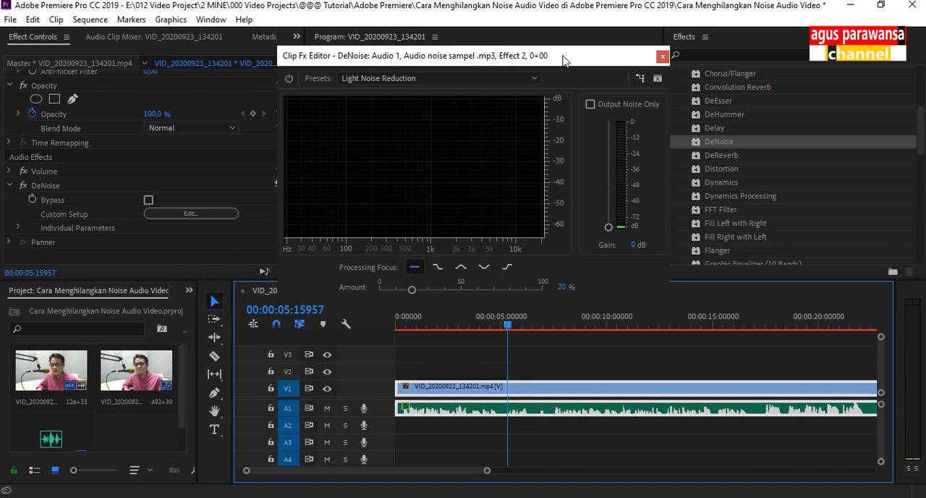
{"action": "left_click_drag", "start_coordinate": [589, 60], "coordinate": [631, 48]}
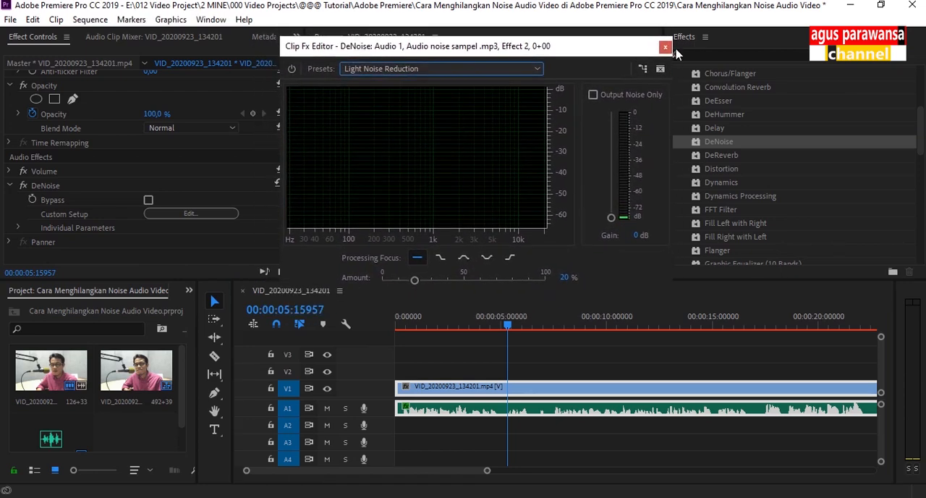
{"action": "left_click", "coordinate": [658, 39]}
{"action": "left_click", "coordinate": [558, 324]}
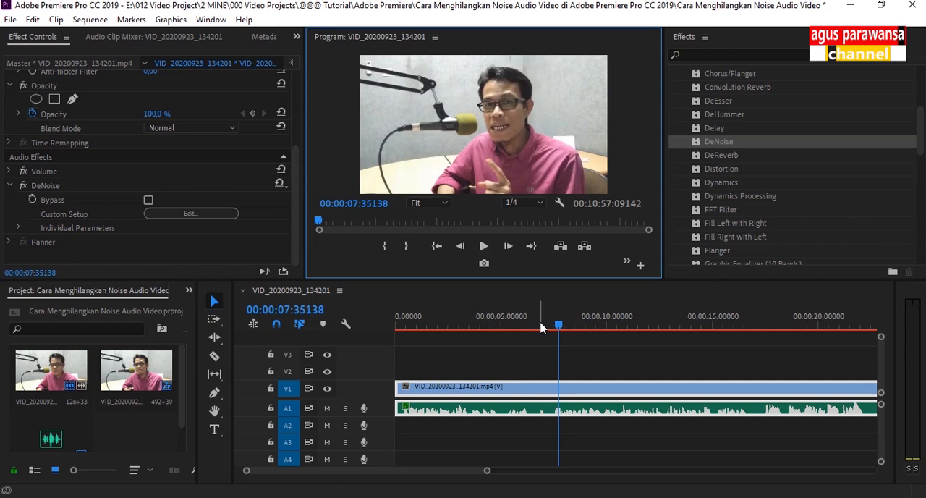